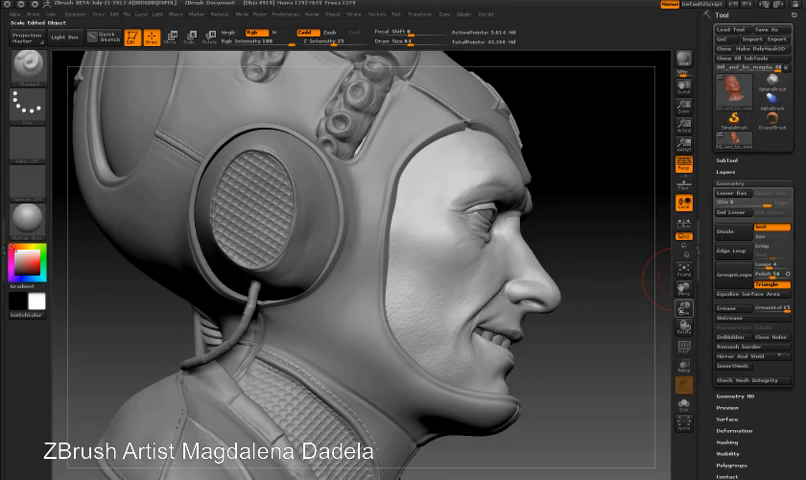
Orbit the helmeted bust to a three-quarter front view showing the textured earpiece
mouse_move(630, 295)
left_mouse_down()
mouse_move(599, 290)
mouse_move(617, 307)
mouse_move(610, 310)
mouse_move(578, 305)
mouse_move(632, 300)
left_mouse_up()
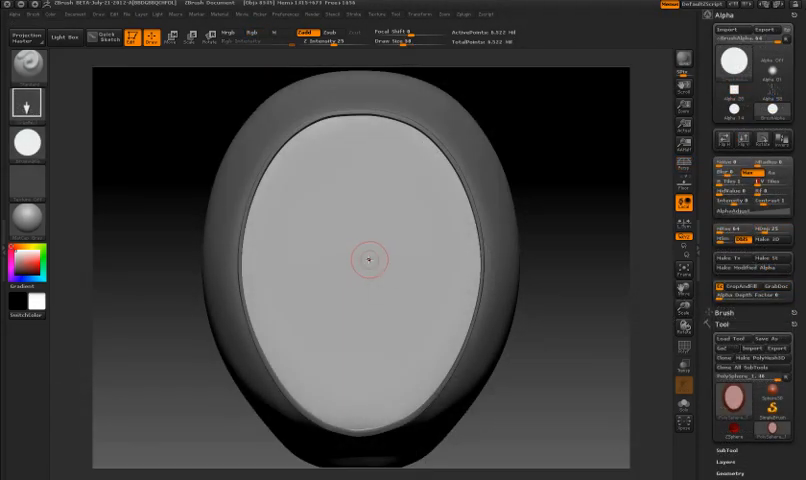
Reduce the brush's AlphaTile to 1 and stamp a single raised disc at the oval's centre
mouse_move(358, 262)
left_mouse_down()
mouse_move(400, 300)
mouse_move(480, 336)
mouse_move(486, 417)
mouse_move(484, 382)
left_mouse_up()
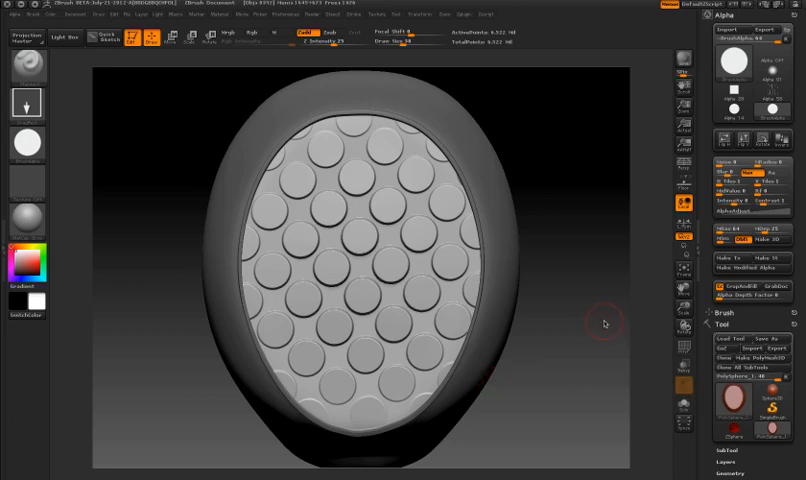
left_click(724, 312)
left_click(740, 413)
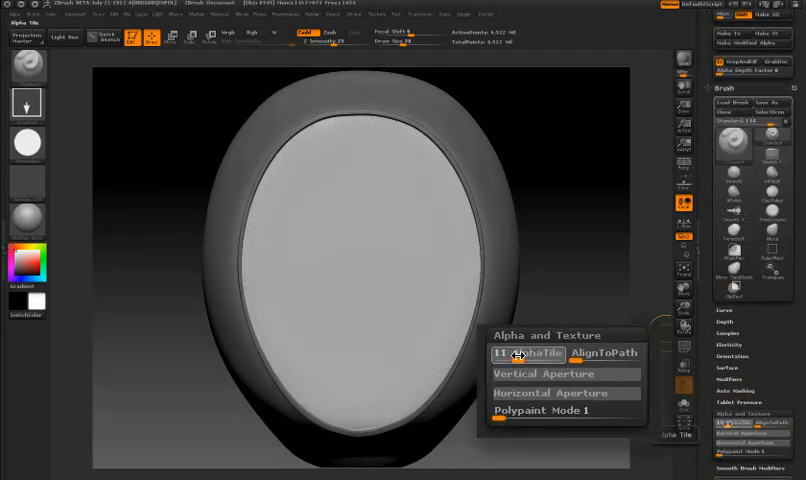
left_click_drag(729, 423, 713, 422)
left_click_drag(374, 257, 410, 262)
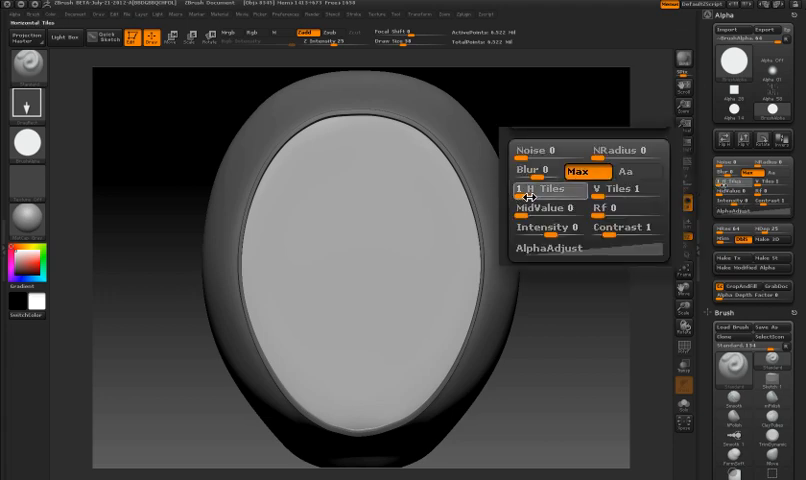
Set the alpha to 5 horizontal and 2 vertical tiles and stamp the tiled ovals as a scale pattern
left_click(538, 196)
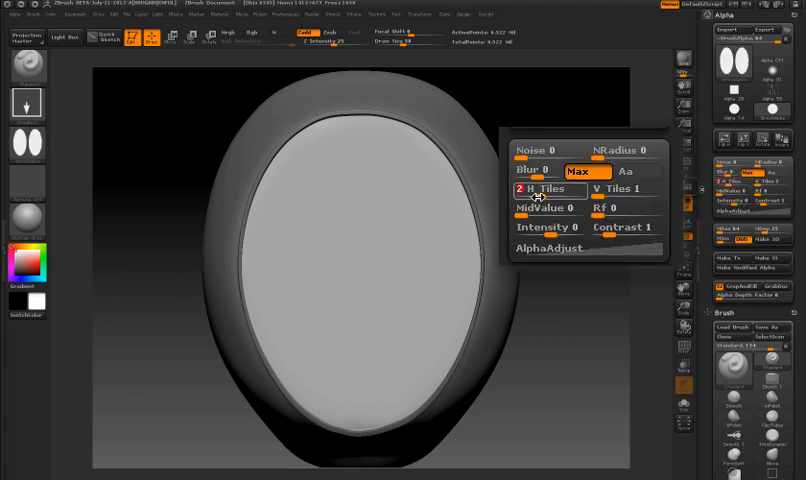
left_click_drag(417, 276, 480, 281)
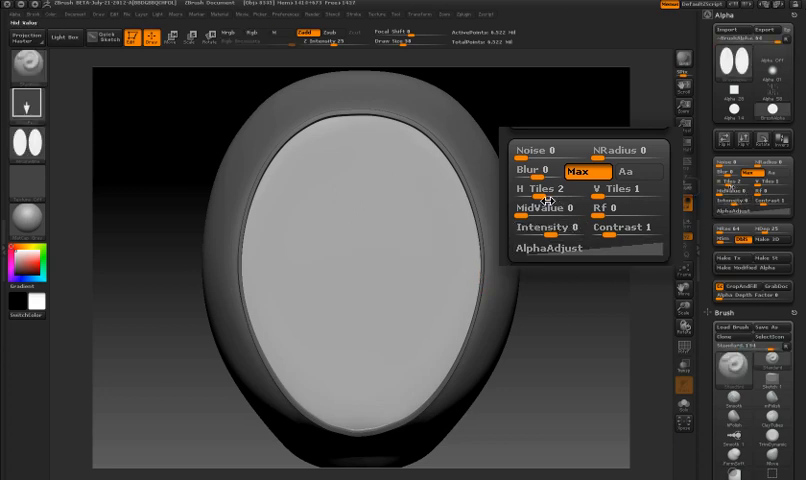
left_click(617, 195)
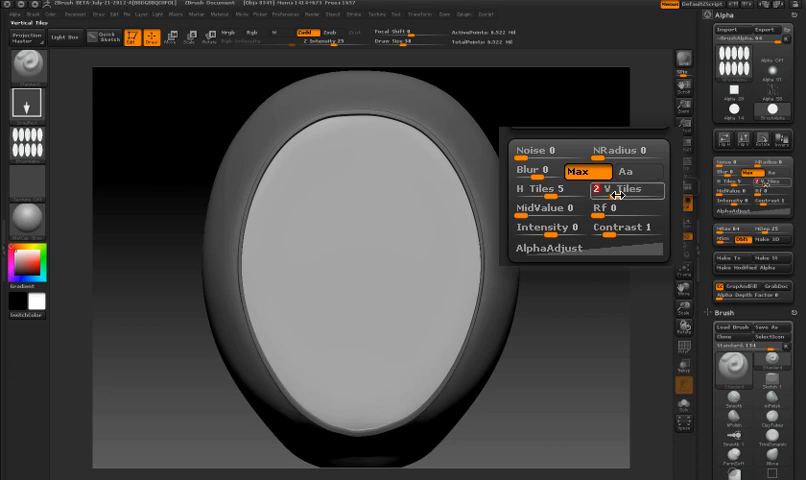
left_click_drag(367, 284, 600, 130)
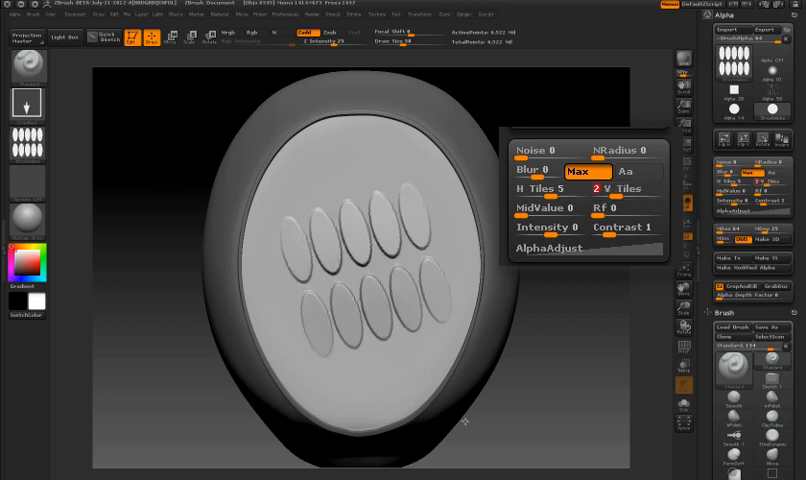
Switch to a rectangular alpha and stamp two rows of raised rectangles onto the face
key("ctrl+z")
left_click(737, 92)
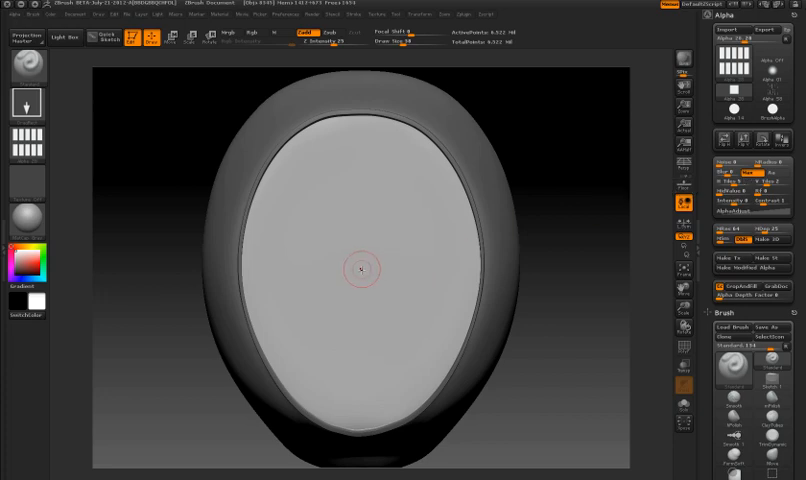
left_click_drag(361, 269, 367, 432)
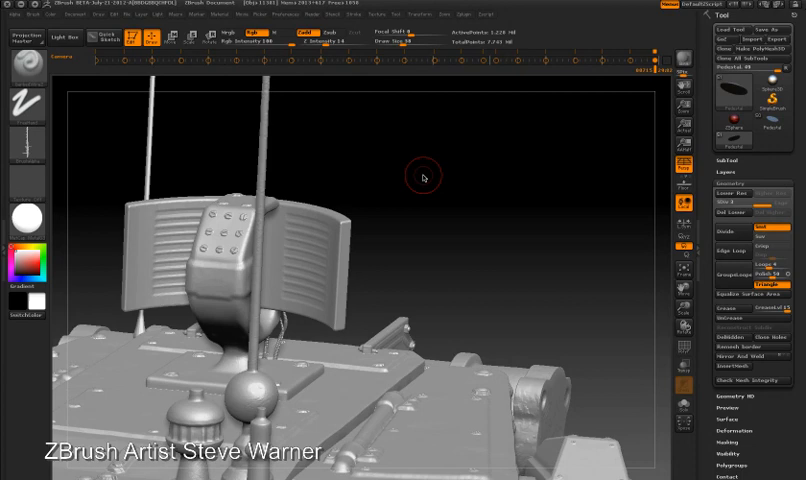
Orbit around the tank turret example to show its panelled armour and grille
mouse_move(421, 178)
left_mouse_down()
mouse_move(542, 187)
mouse_move(557, 176)
left_mouse_up()
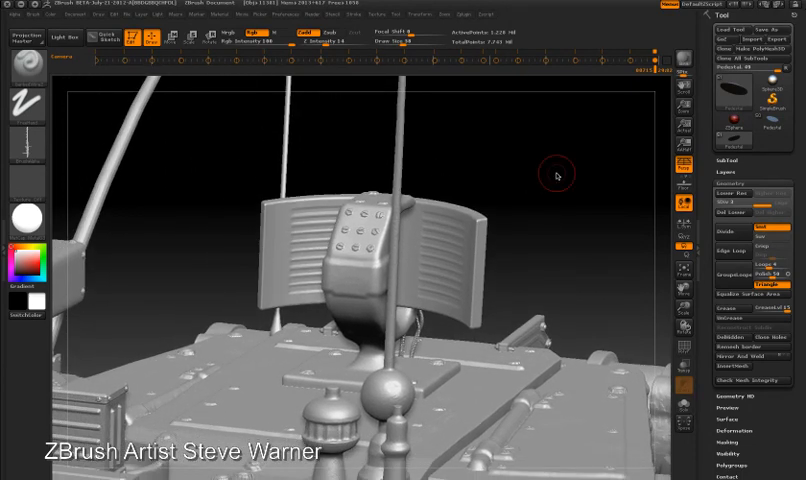
left_click_drag(421, 176, 428, 174)
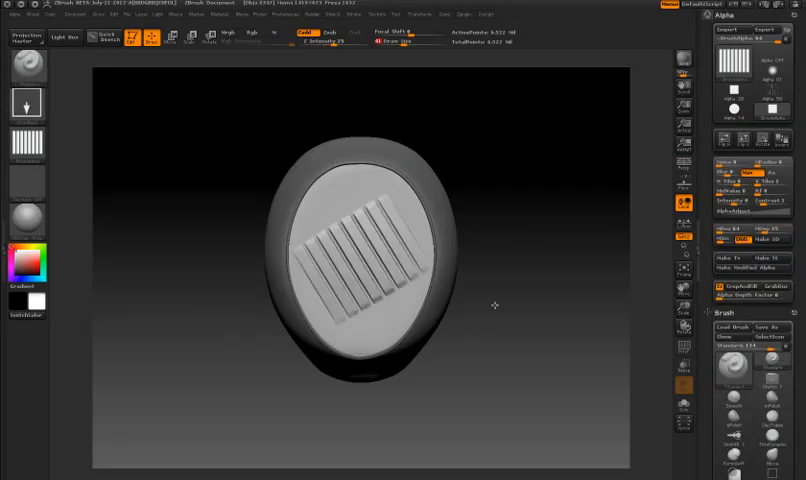
Stamp the striped alpha diagonally across the whole inner face and view it from the side
mouse_move(494, 305)
left_mouse_down()
mouse_move(530, 146)
mouse_move(523, 137)
mouse_move(528, 148)
left_mouse_up()
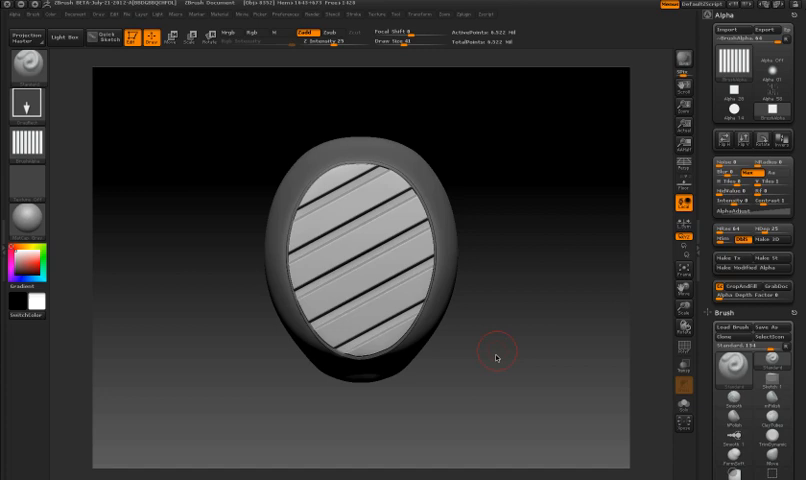
mouse_move(497, 369)
left_mouse_down()
mouse_move(528, 365)
mouse_move(473, 360)
mouse_move(518, 365)
mouse_move(502, 362)
mouse_move(511, 359)
left_mouse_up()
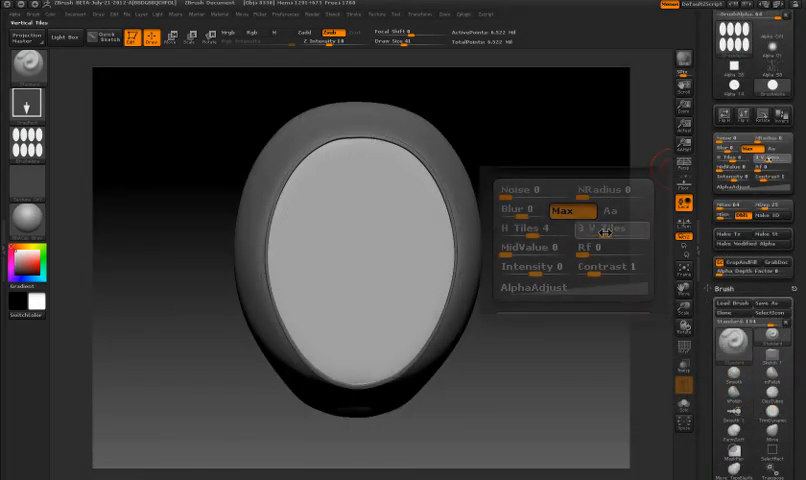
Set H Tiles to 10 with V Tiles 3 and stamp the tiled alpha as a dense weave across the face
left_click(549, 233)
type("10")
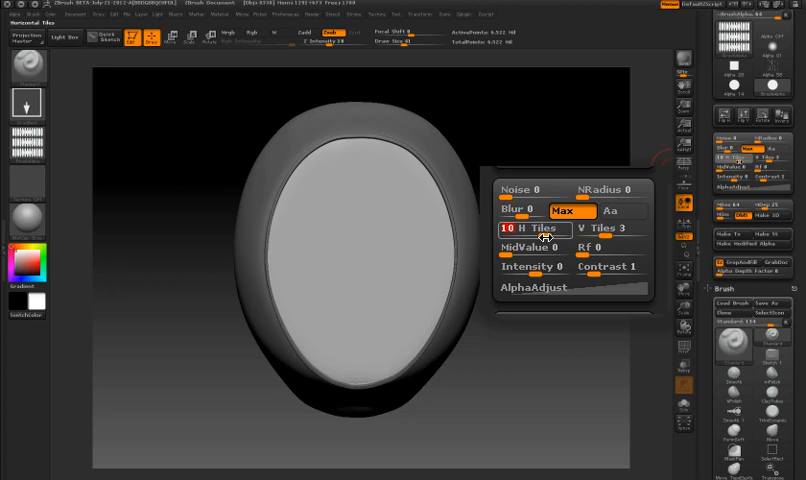
left_click_drag(546, 237, 544, 237)
left_click_drag(362, 252, 561, 365)
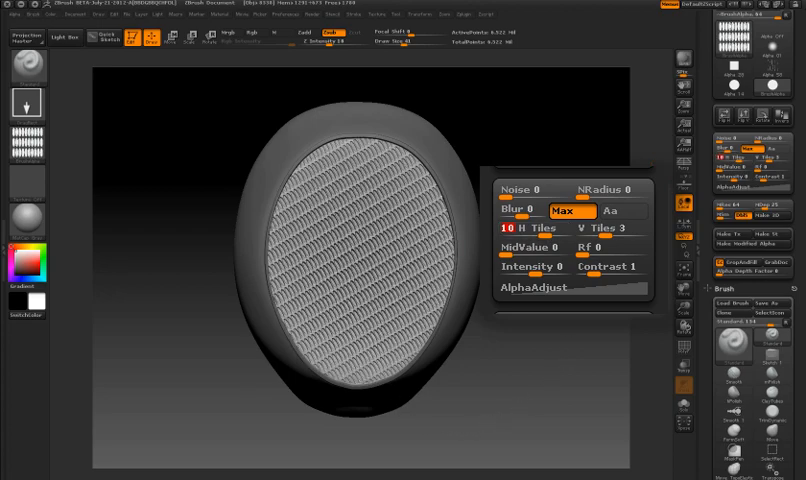
key("ctrl+z")
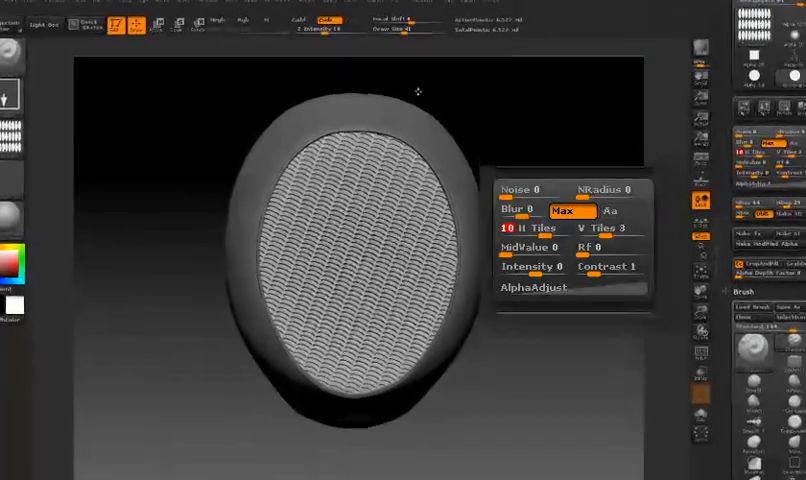
key("Return")
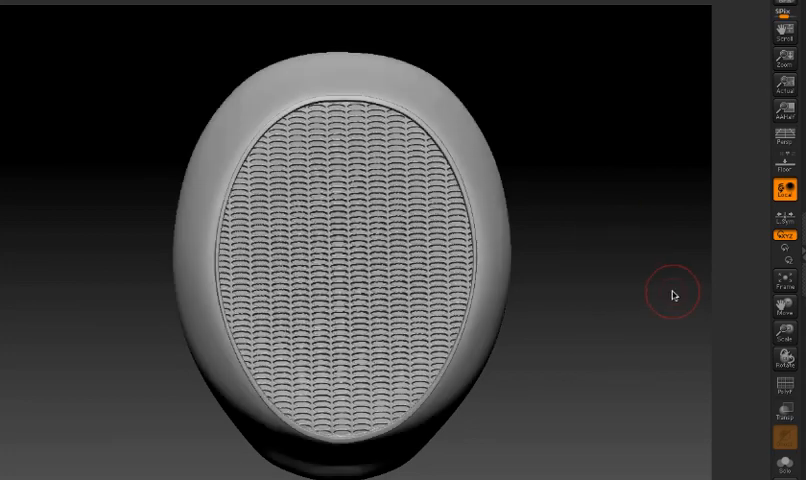
mouse_move(673, 345)
left_mouse_down()
mouse_move(640, 299)
mouse_move(628, 296)
mouse_move(652, 297)
mouse_move(607, 286)
left_mouse_up()
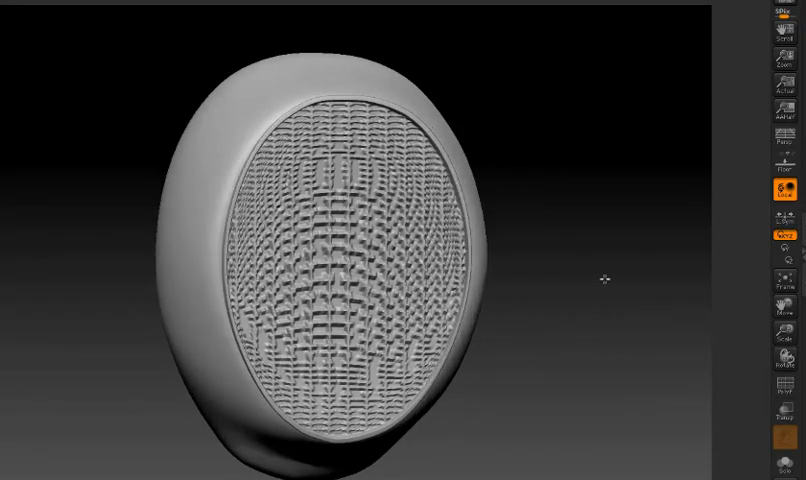